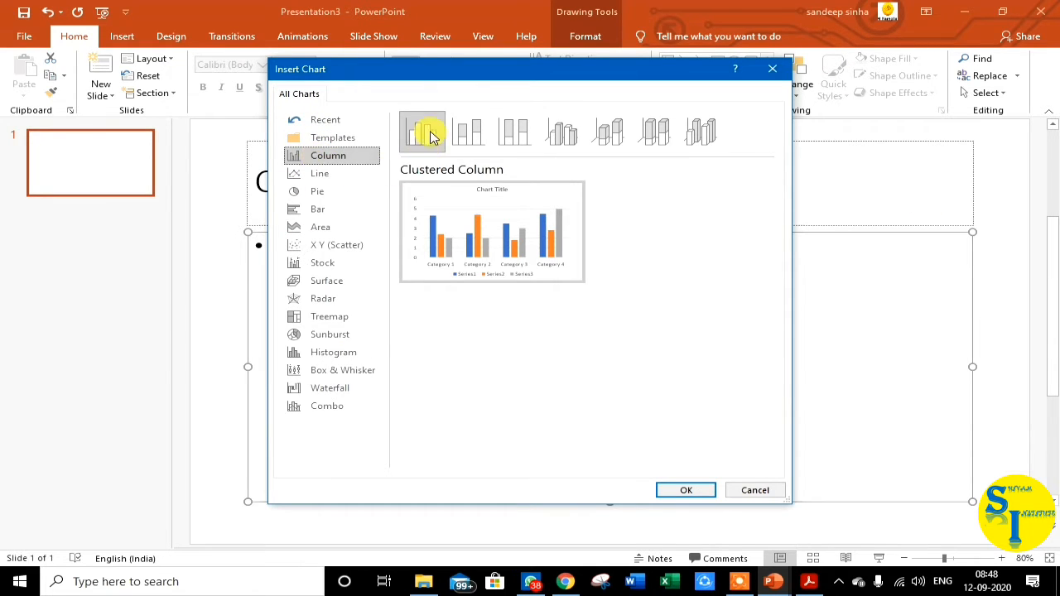
# - Insert a Clustered Column chart on the slide and enlarge its data sheet window
pyautogui.moveTo(499, 251)
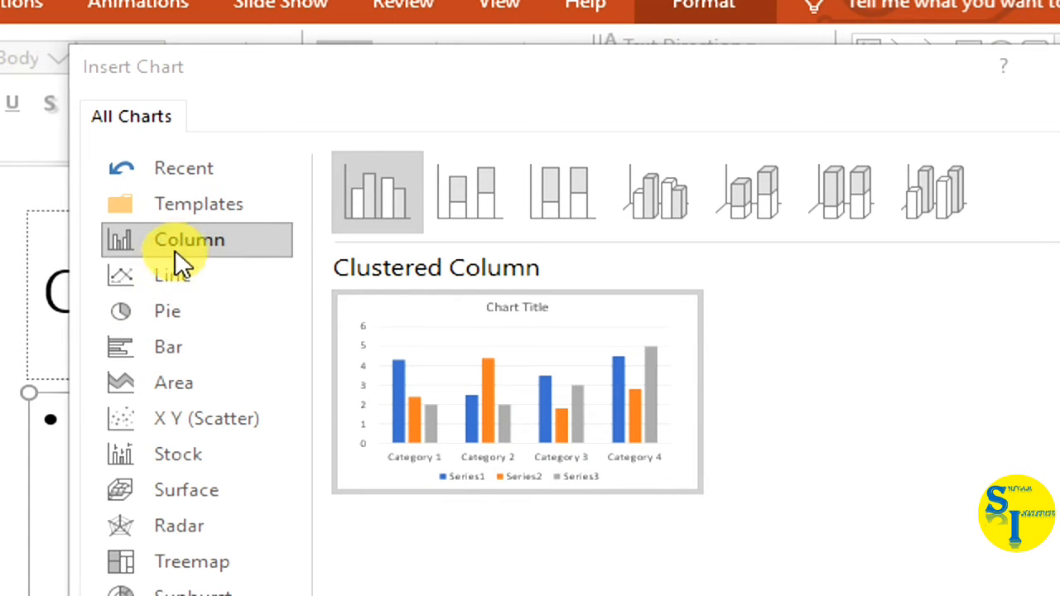
pyautogui.click(186, 241)
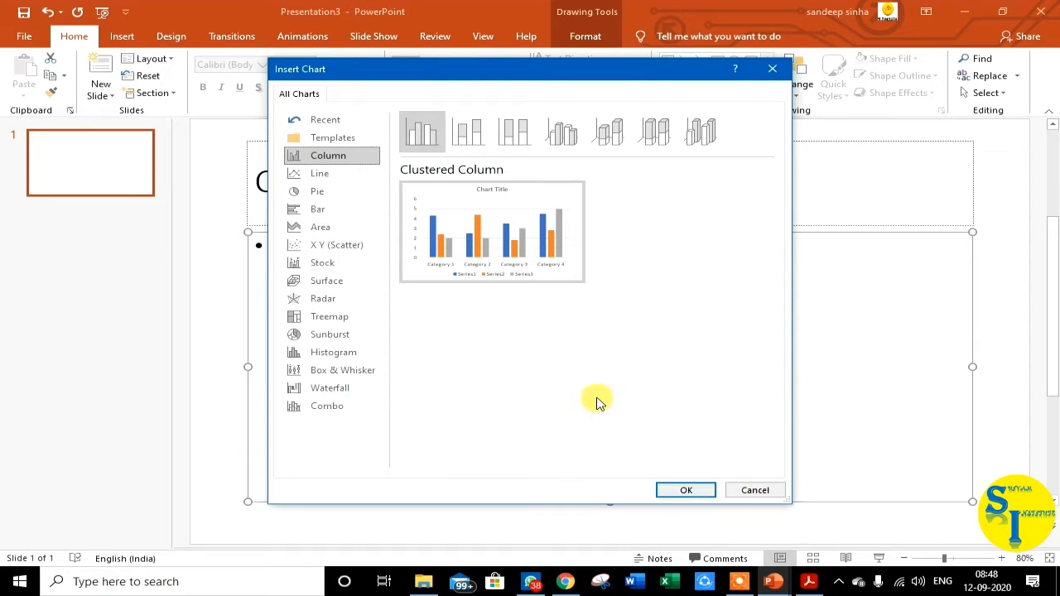
pyautogui.click(688, 490)
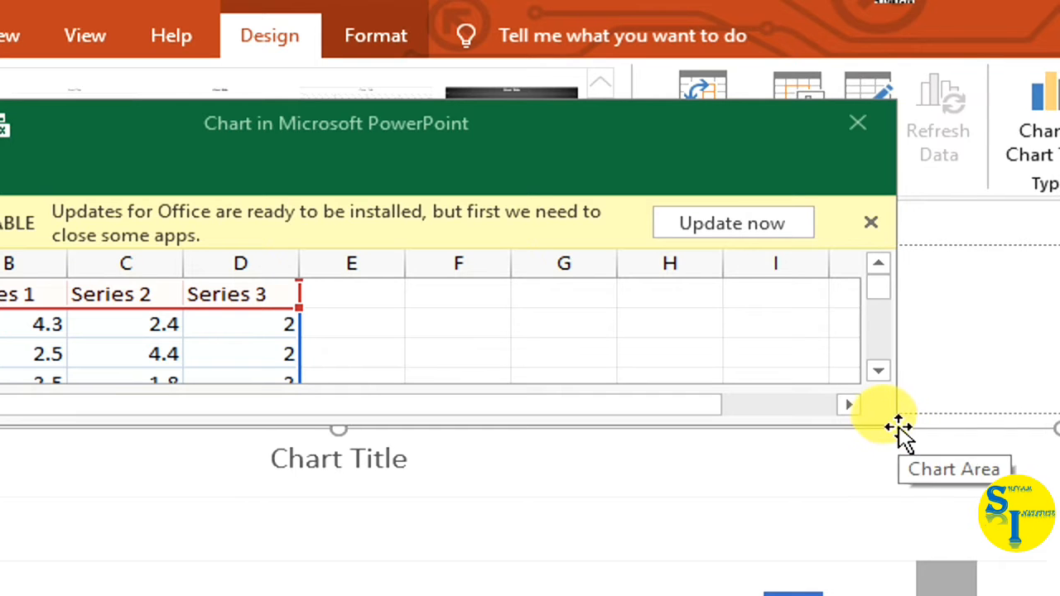
pyautogui.moveTo(893, 422); pyautogui.dragTo(970, 455)
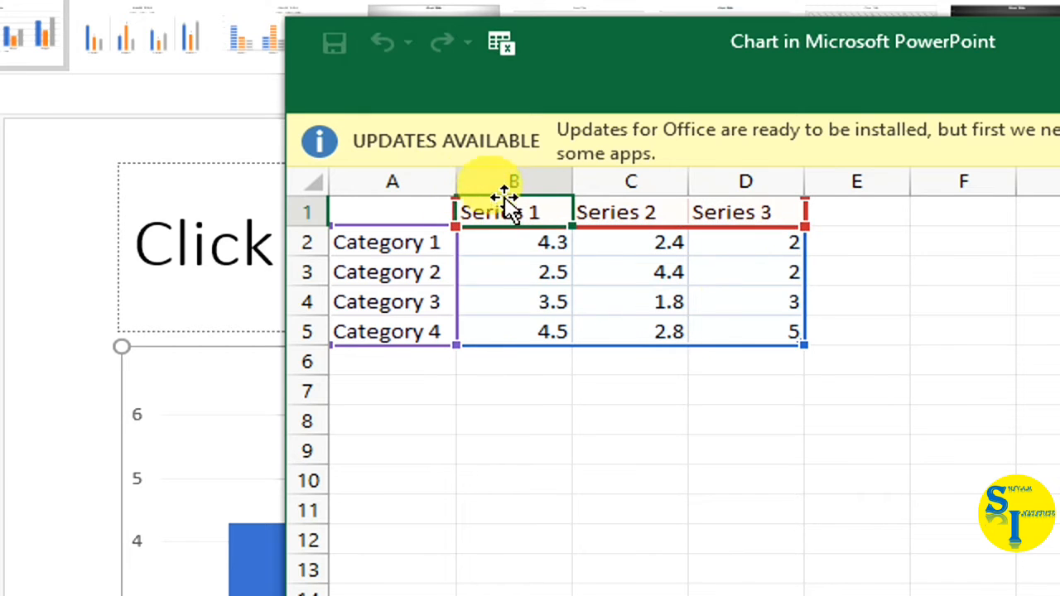
# - Examine how the default series columns and category rows are laid out in the chart data sheet
pyautogui.click(542, 181)
pyautogui.click(609, 182)
pyautogui.click(737, 179)
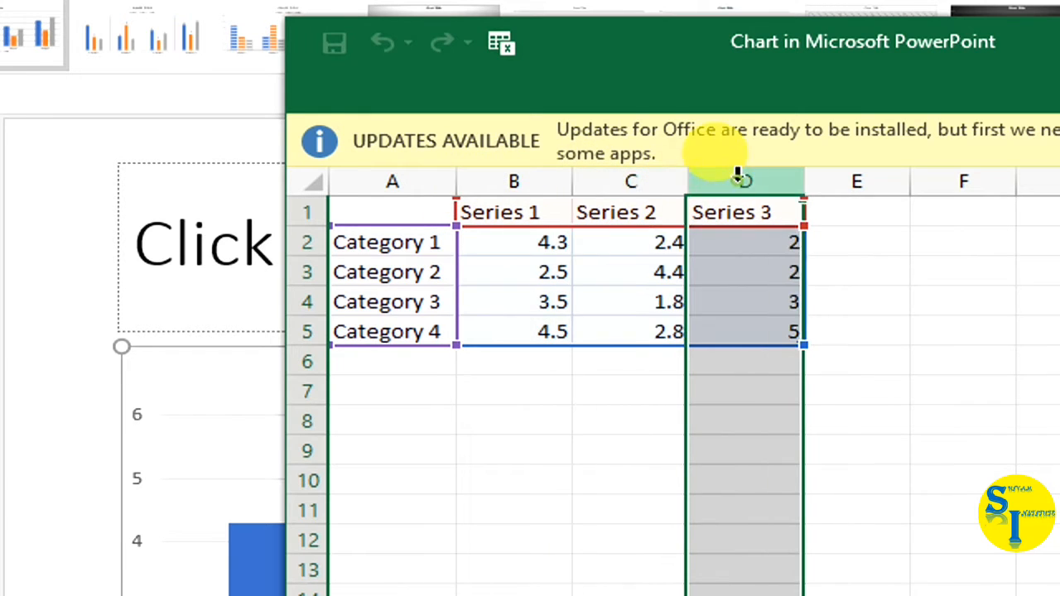
pyautogui.click(398, 247)
pyautogui.click(397, 275)
pyautogui.click(391, 304)
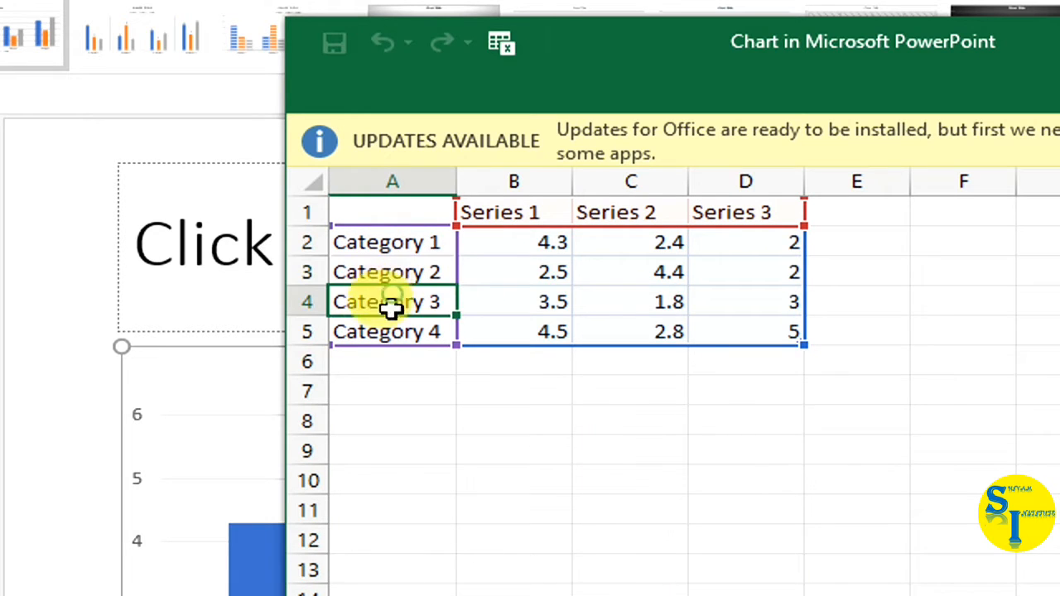
pyautogui.click(511, 213)
pyautogui.click(604, 213)
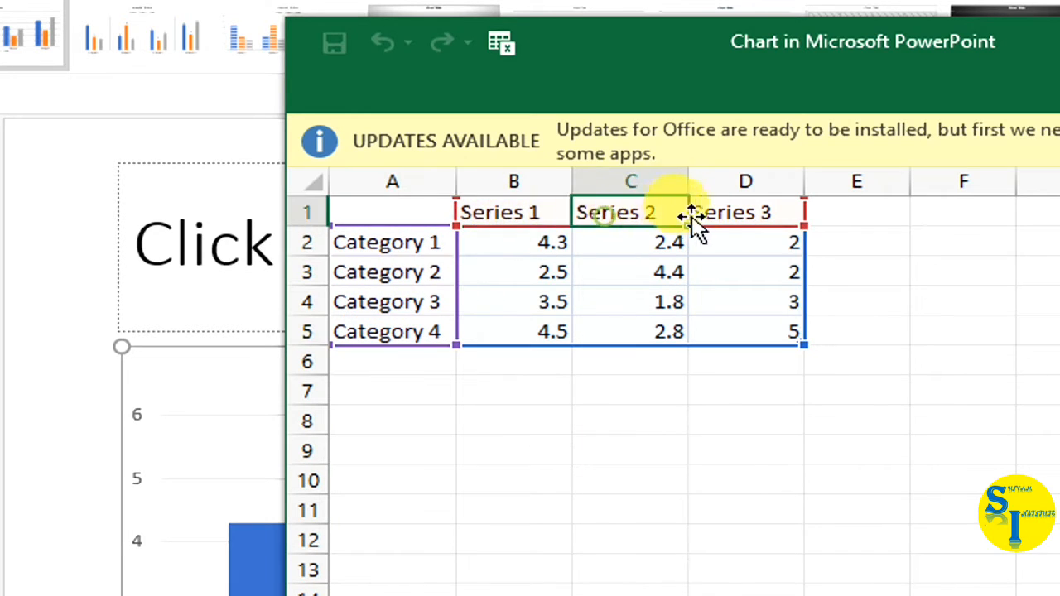
pyautogui.click(697, 217)
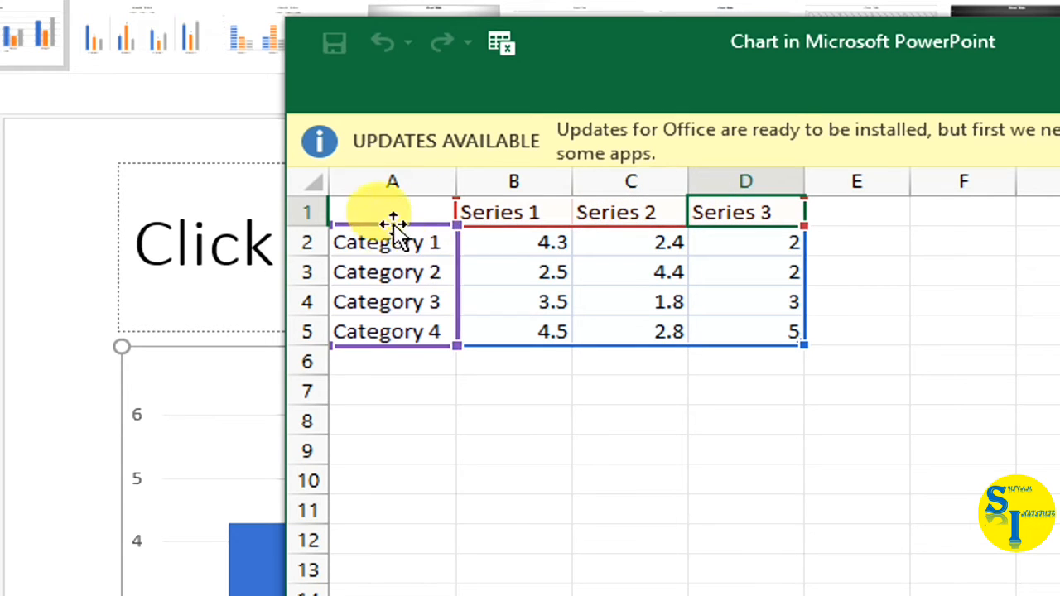
pyautogui.click(500, 212)
# - Enter the heading "students name" in cell A1 and widen column A to fit it
pyautogui.click(403, 248)
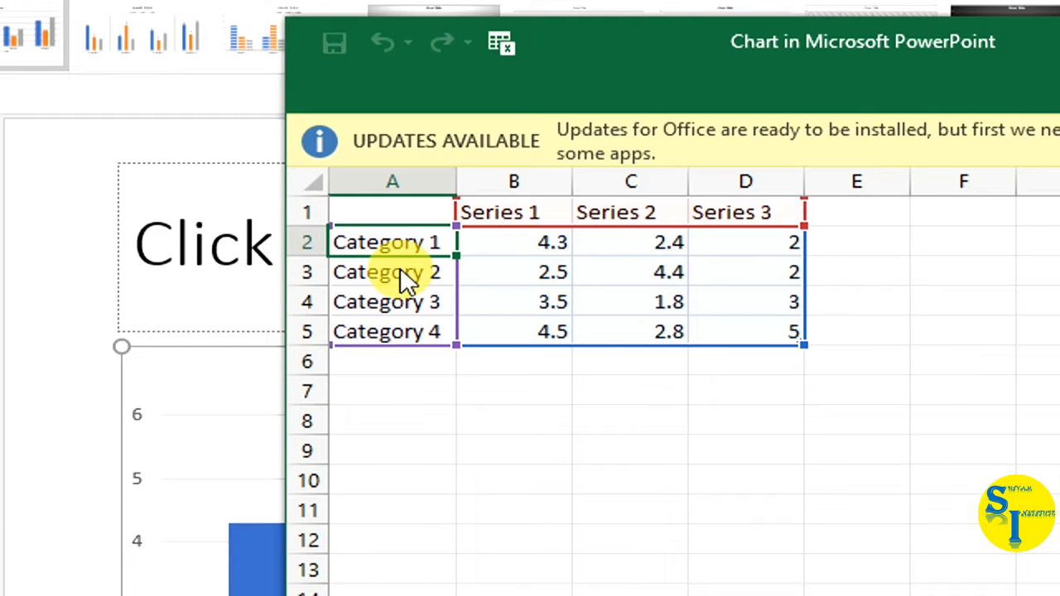
pyautogui.press('Up')
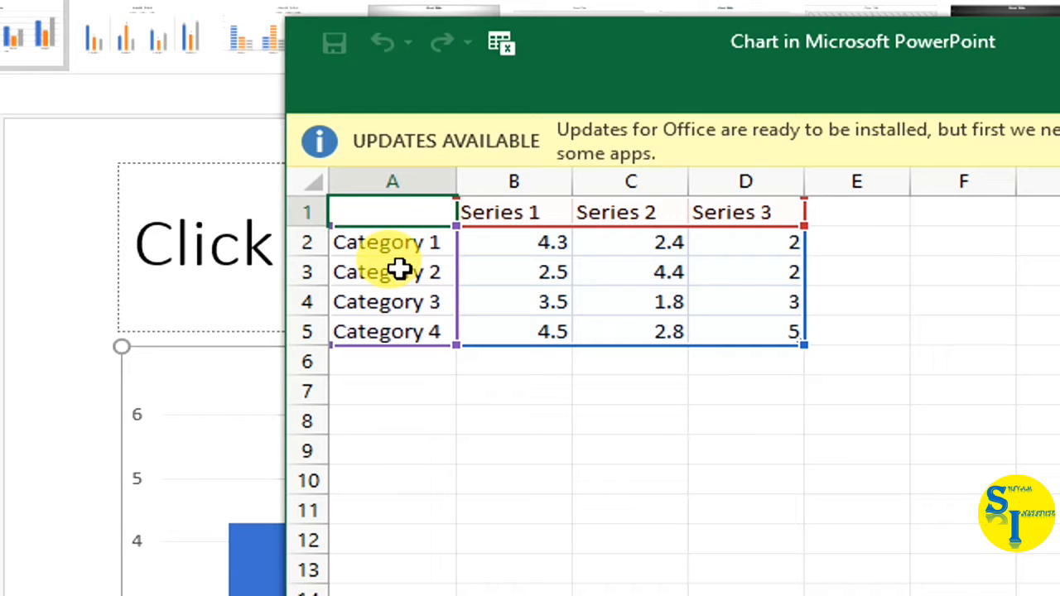
pyautogui.write('stu')
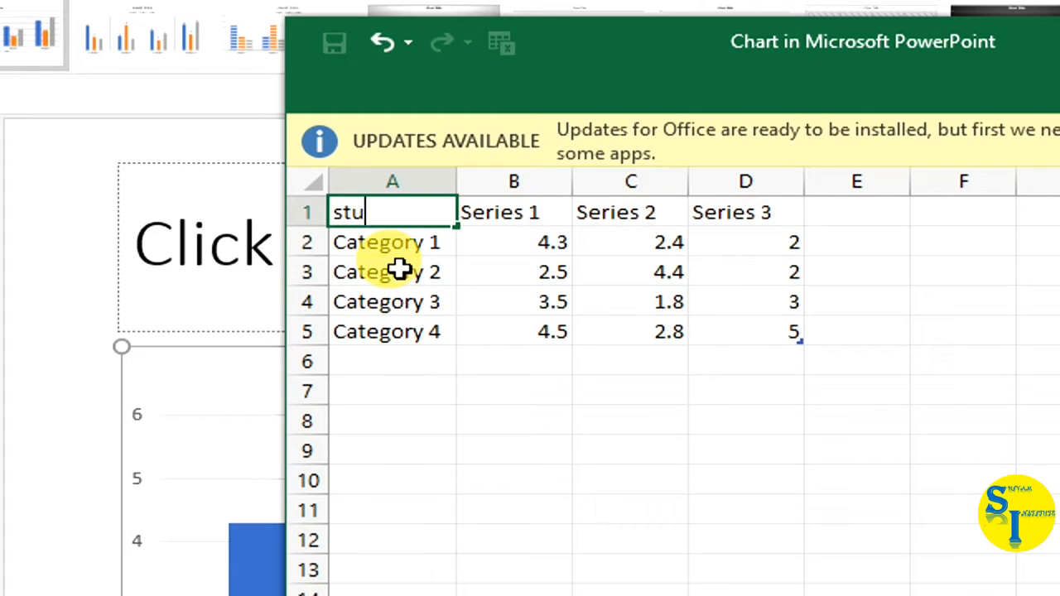
pyautogui.write('dents name')
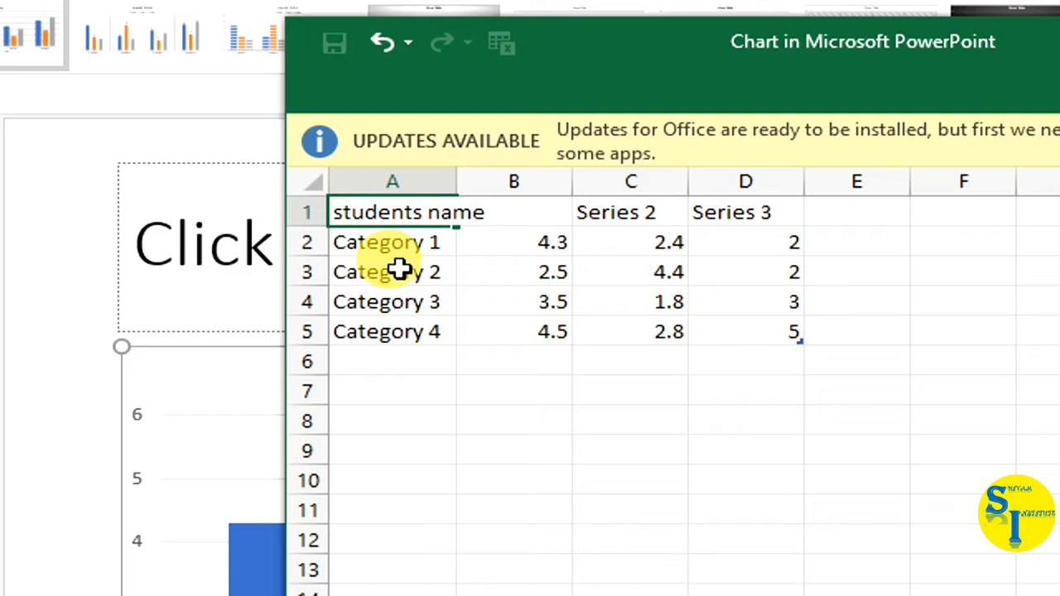
pyautogui.press('Return')
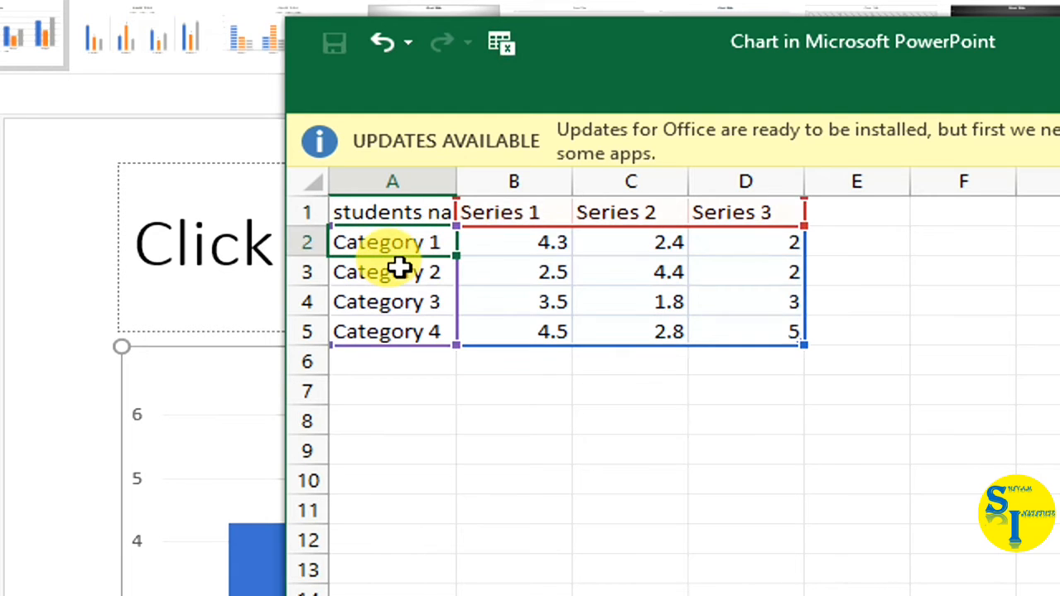
pyautogui.click(321, 183)
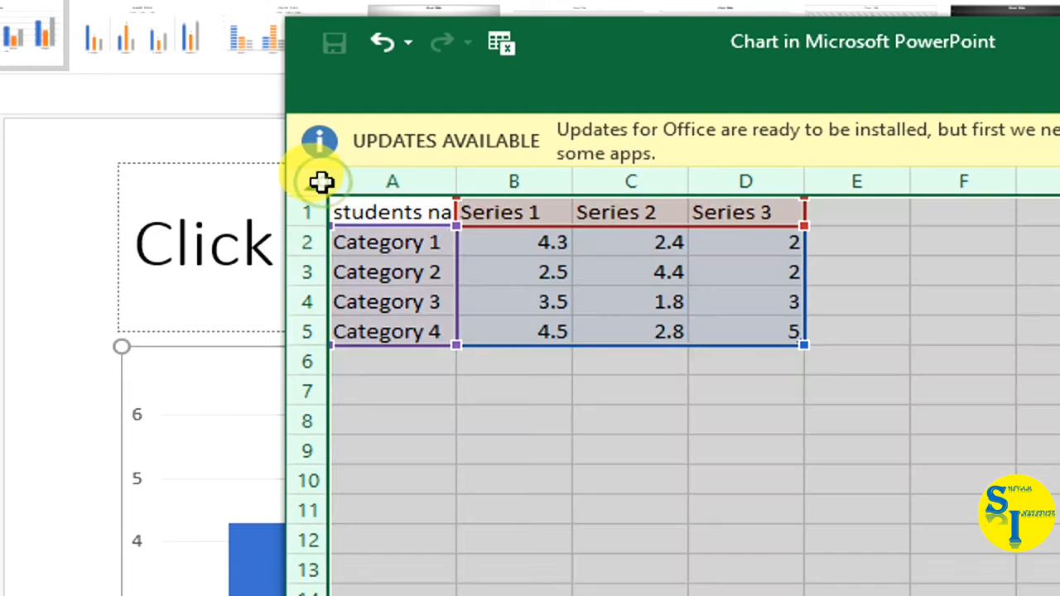
pyautogui.click(374, 300)
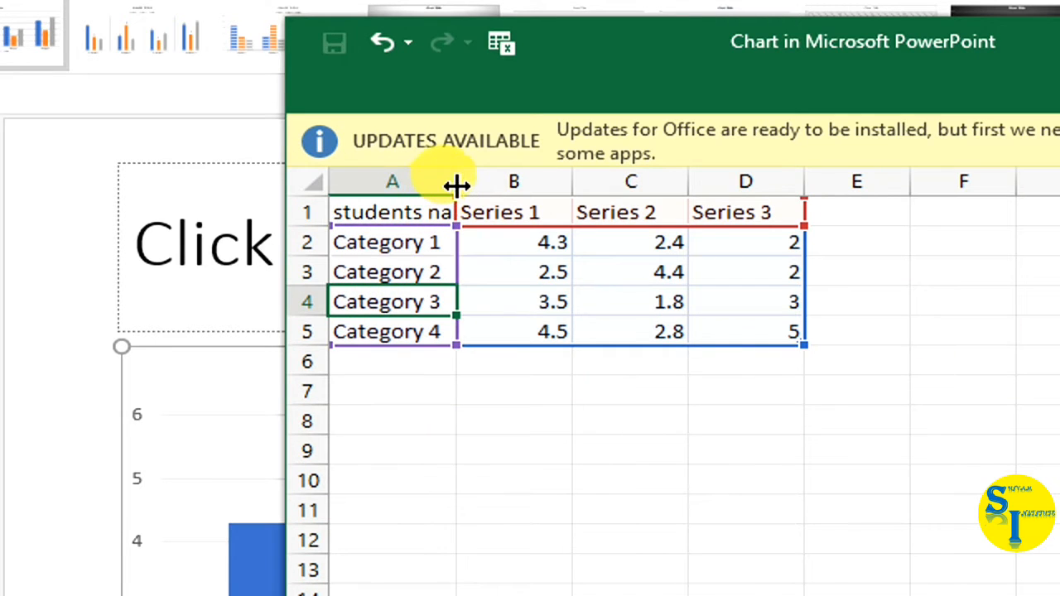
pyautogui.moveTo(456, 183); pyautogui.dragTo(493, 184)
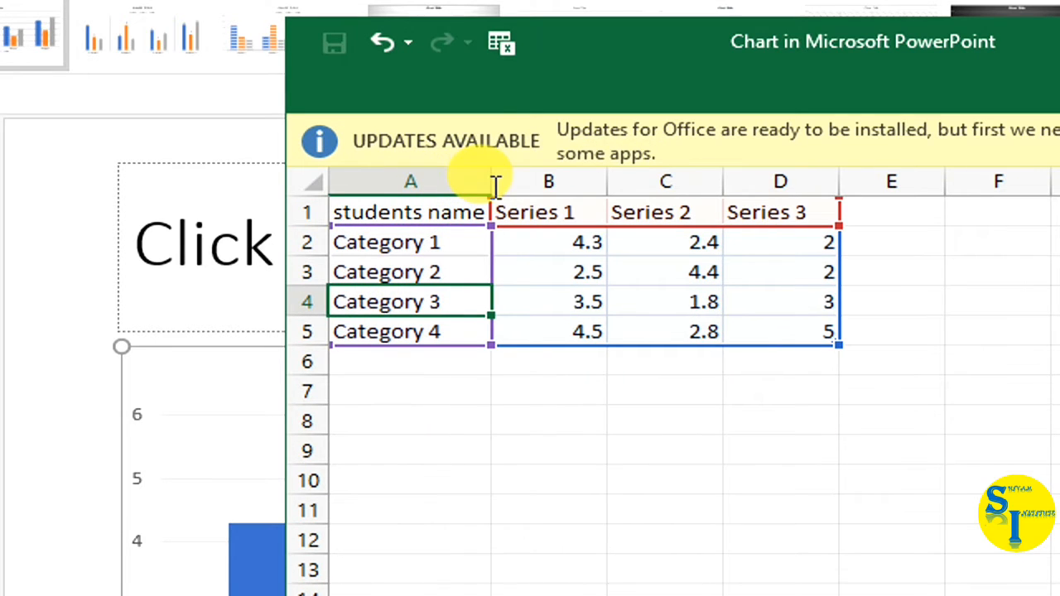
# - Replace the four category labels in cells A2 to A5 with the students' first names
pyautogui.click(442, 243)
pyautogui.write('amit')
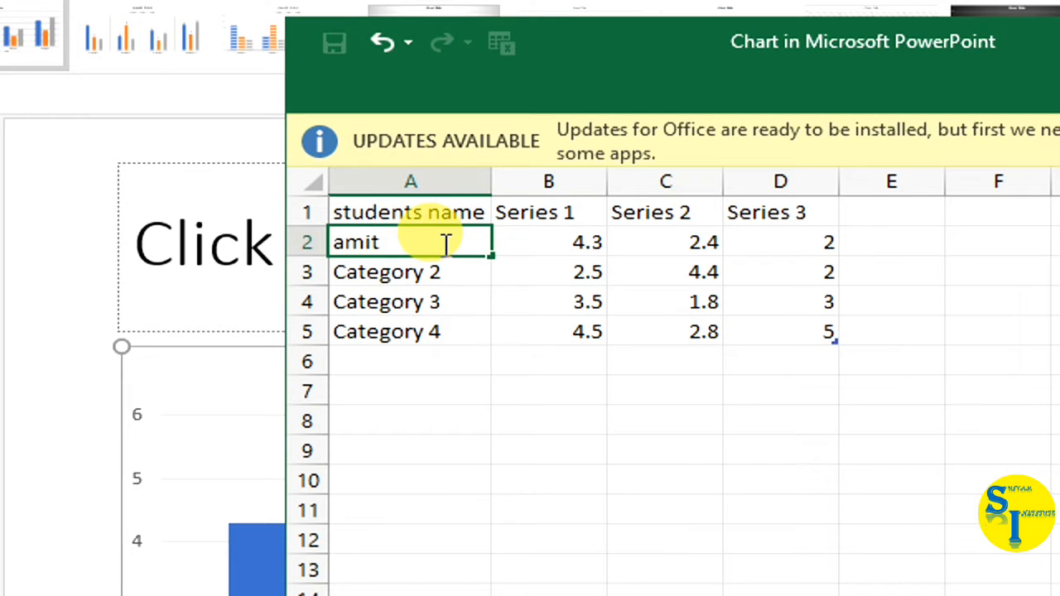
pyautogui.press('Return')
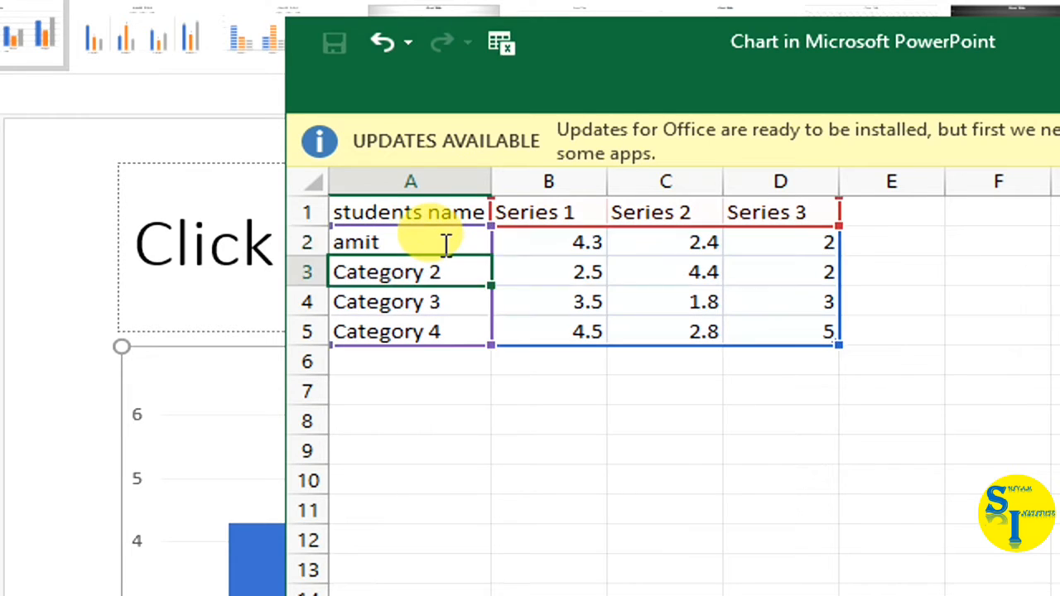
pyautogui.write('sachin')
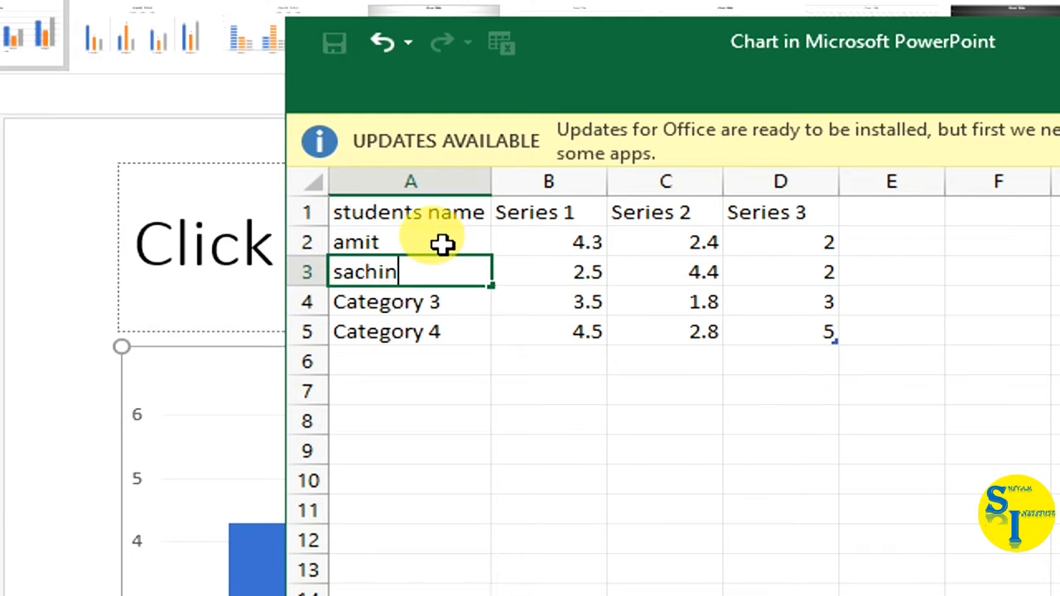
pyautogui.press('Return')
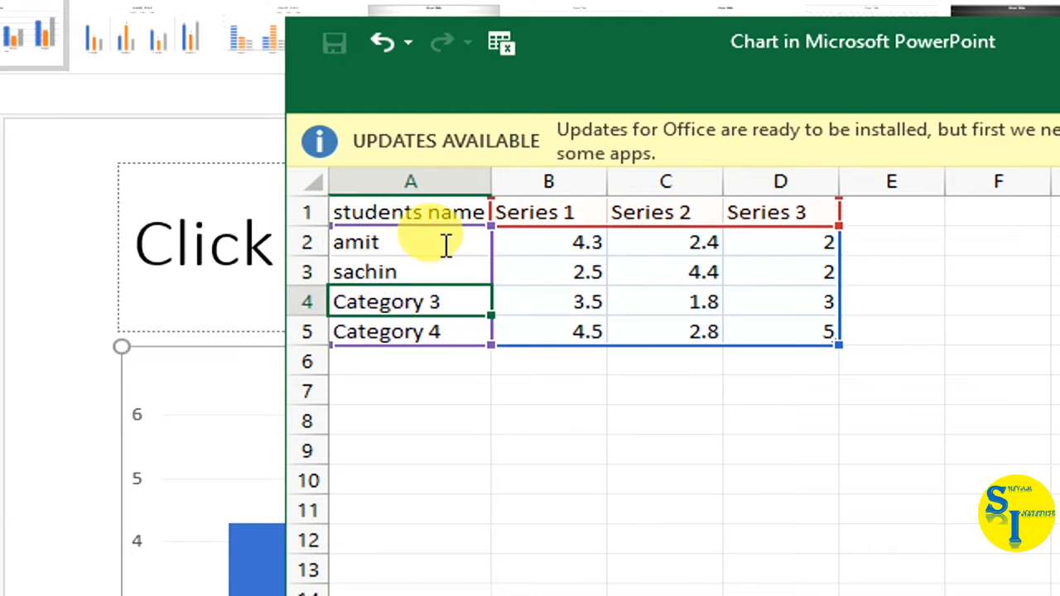
pyautogui.write('vaibhav')
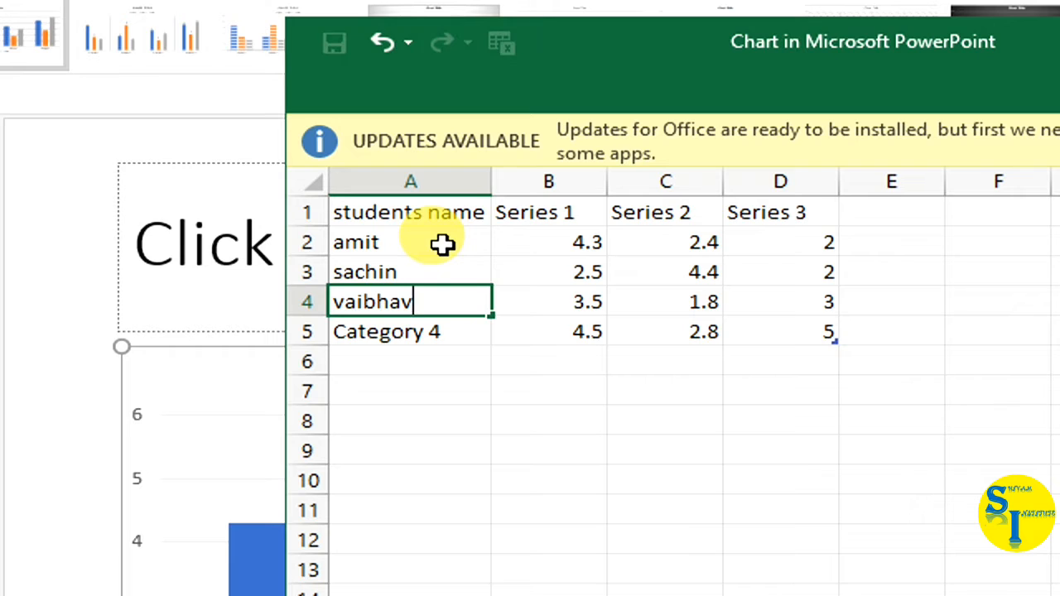
pyautogui.press('Return')
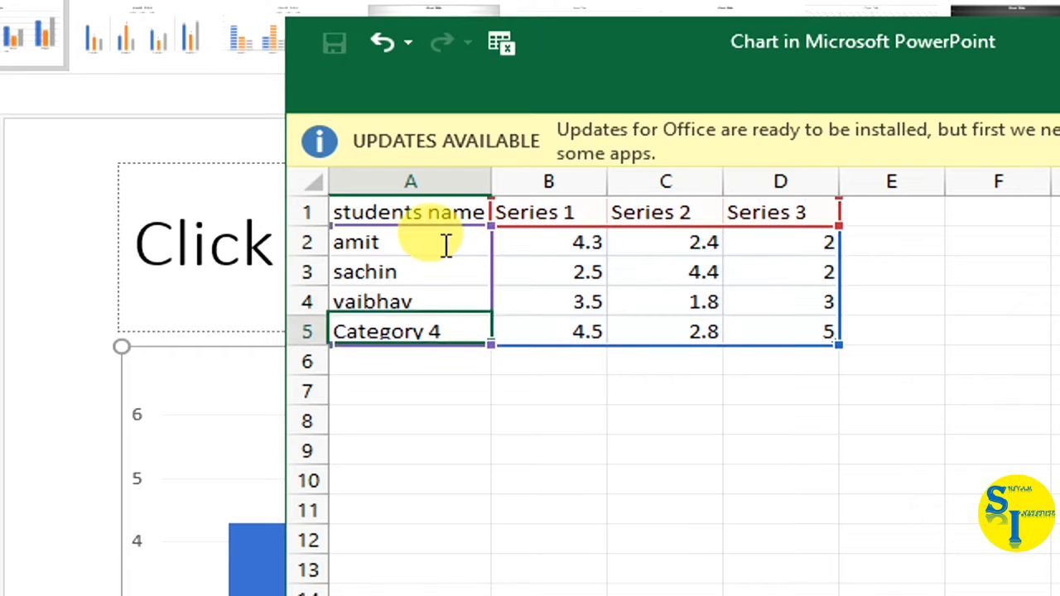
pyautogui.write('piyu')
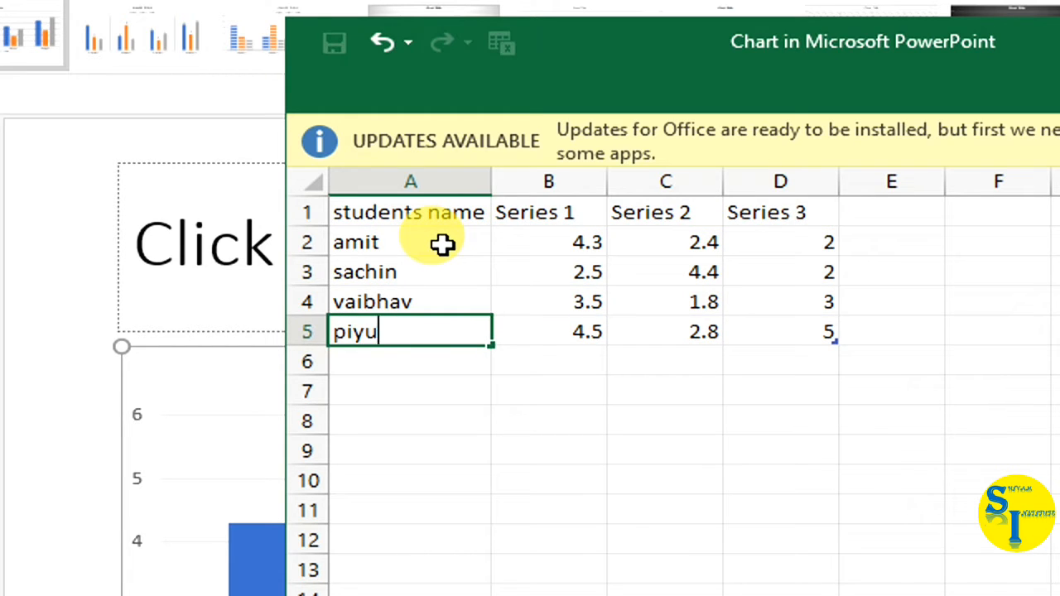
pyautogui.write('sh')
pyautogui.press('Up')
# - Examine the series headings in row 1 and the values below the first series in column B
pyautogui.press('Up')
pyautogui.press('Up')
pyautogui.press('Up')
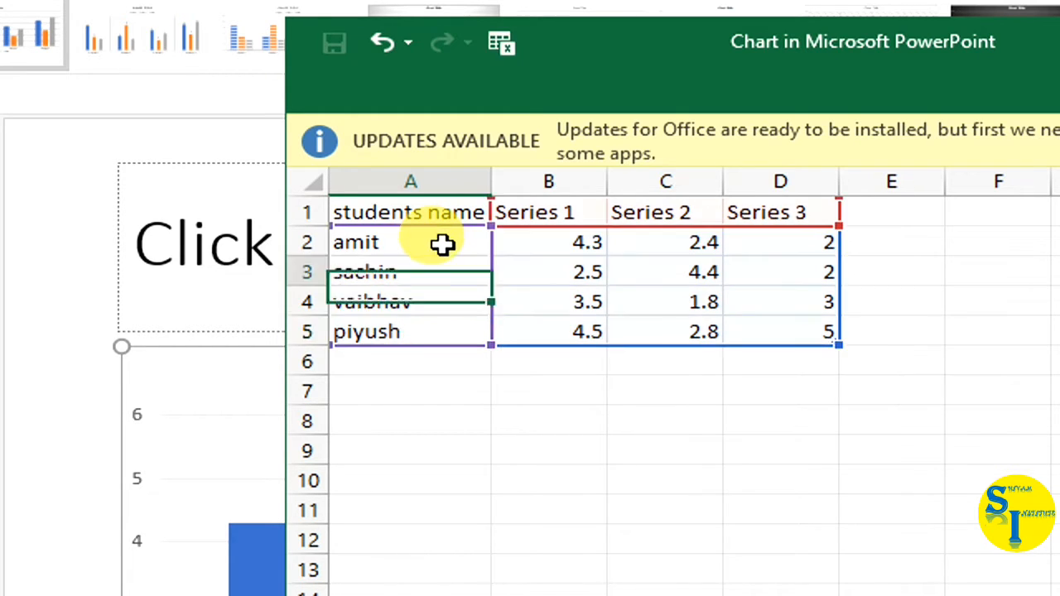
pyautogui.press('Right')
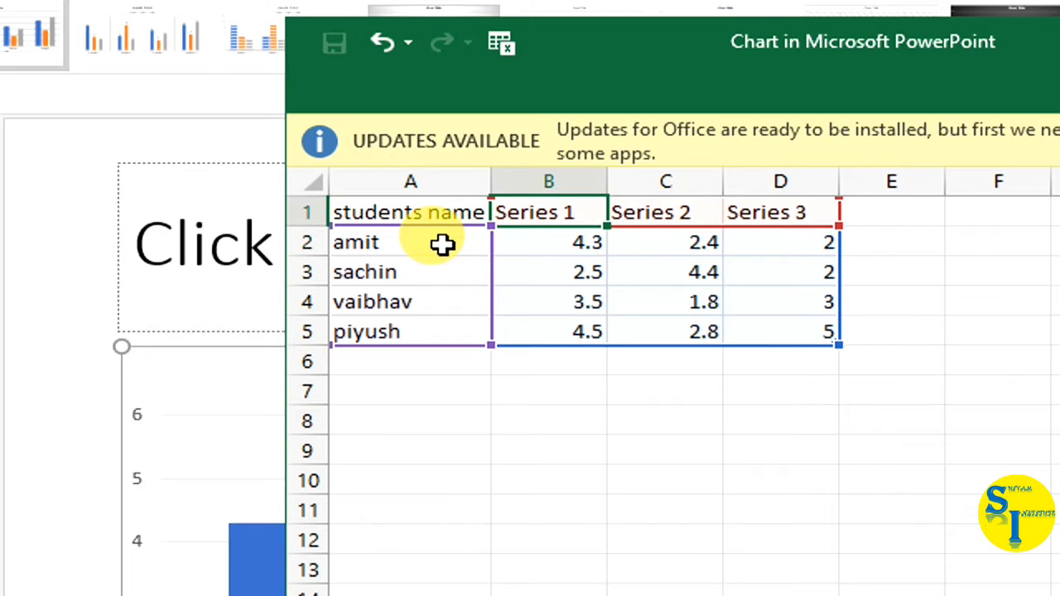
pyautogui.press('Right')
pyautogui.press('Right')
pyautogui.press('Left')
pyautogui.press('Left')
pyautogui.press('Right')
pyautogui.press('Right')
pyautogui.press('Right')
pyautogui.press('Left')
pyautogui.press('Left')
pyautogui.press('Left')
pyautogui.press('Down')
pyautogui.press('Down')
pyautogui.press('Down')
pyautogui.press('Down')
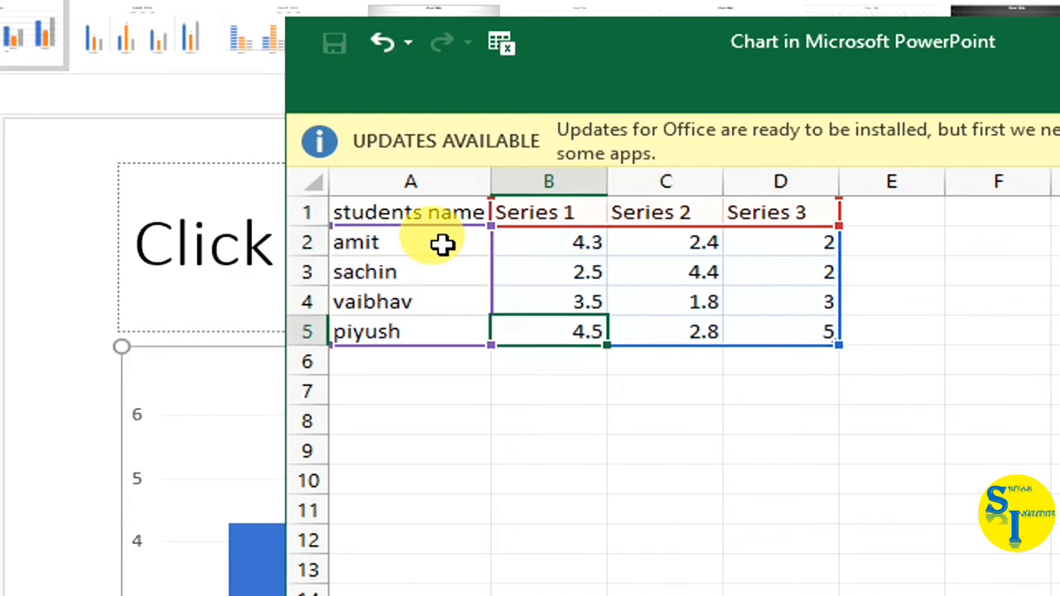
pyautogui.press('Up')
pyautogui.press('Up')
pyautogui.press('Up')
pyautogui.press('Up')
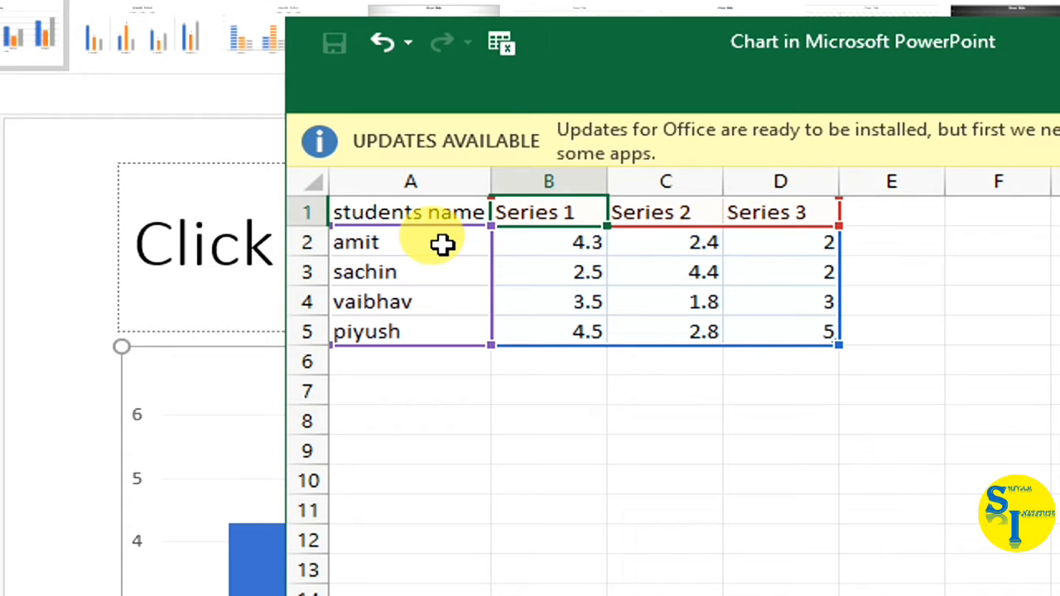
# - Replace the three series headings in cells B1 to D1 with "maths marks", "hindi marks" and "science marks"
pyautogui.write('maths')
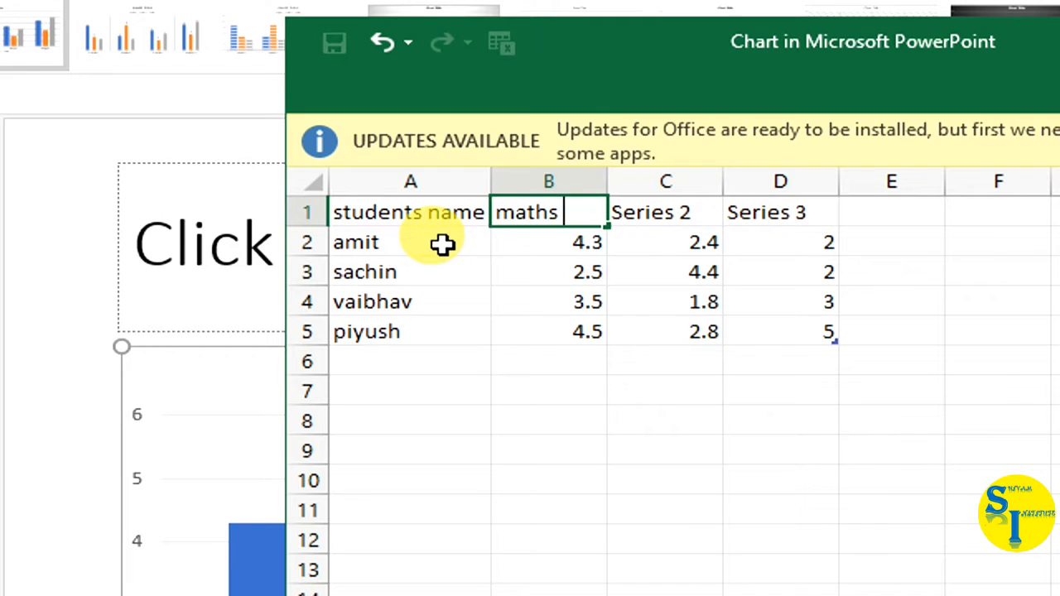
pyautogui.write(' marks')
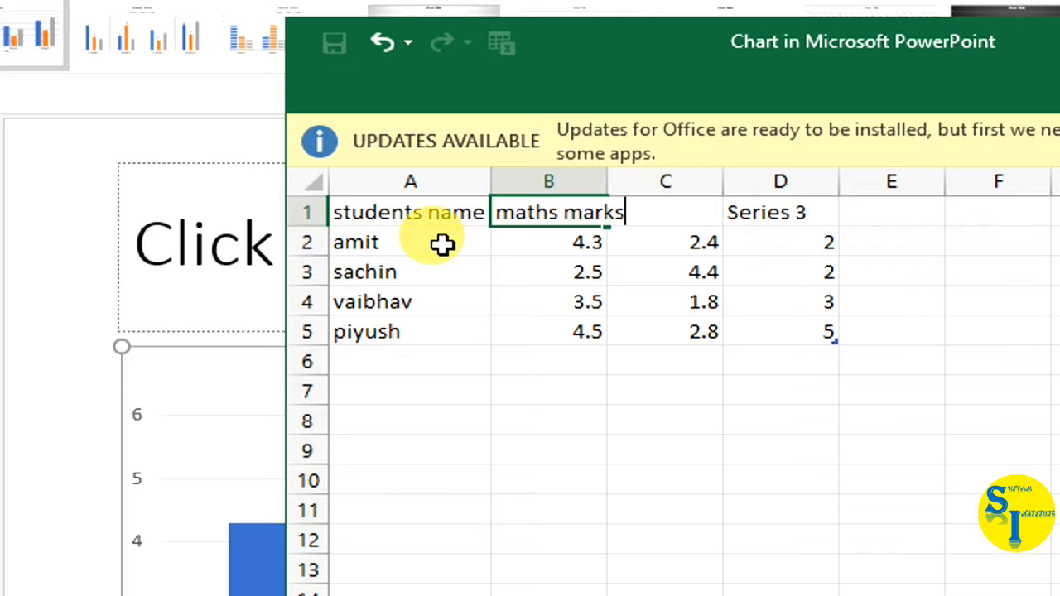
pyautogui.press('Tab')
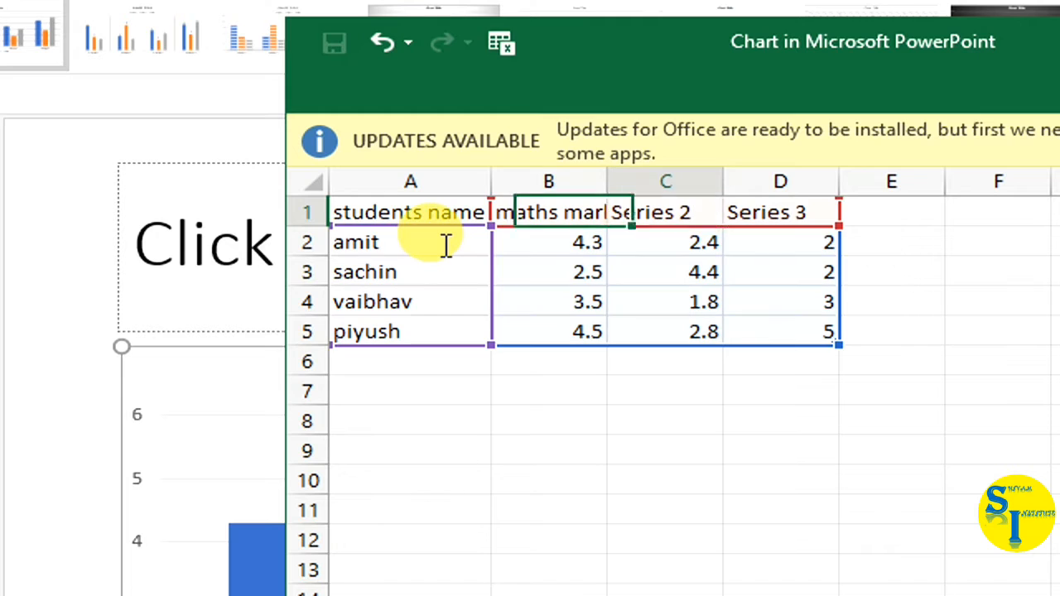
pyautogui.write('hind')
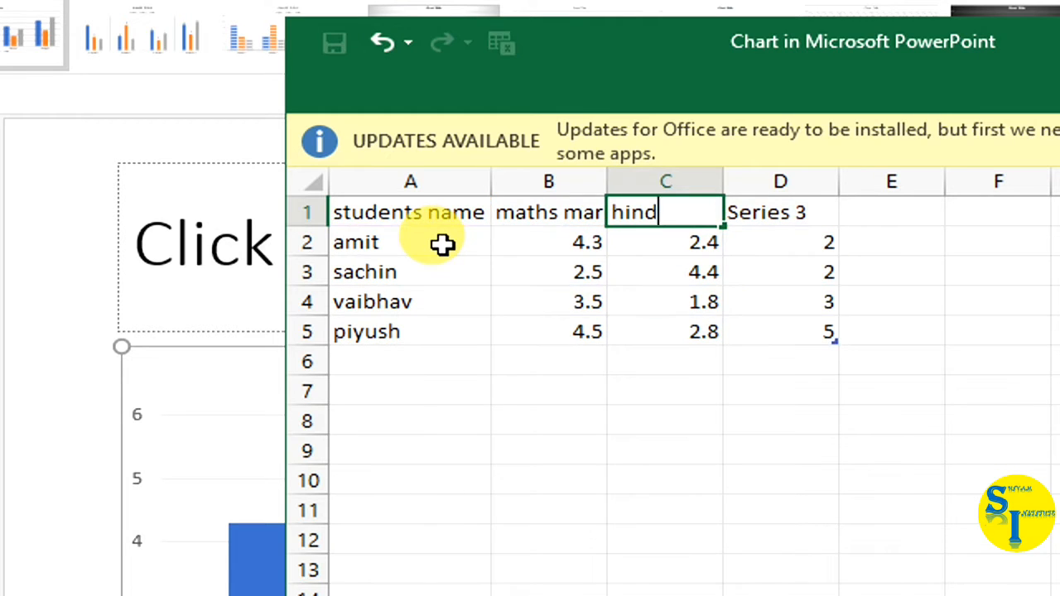
pyautogui.write('i marks')
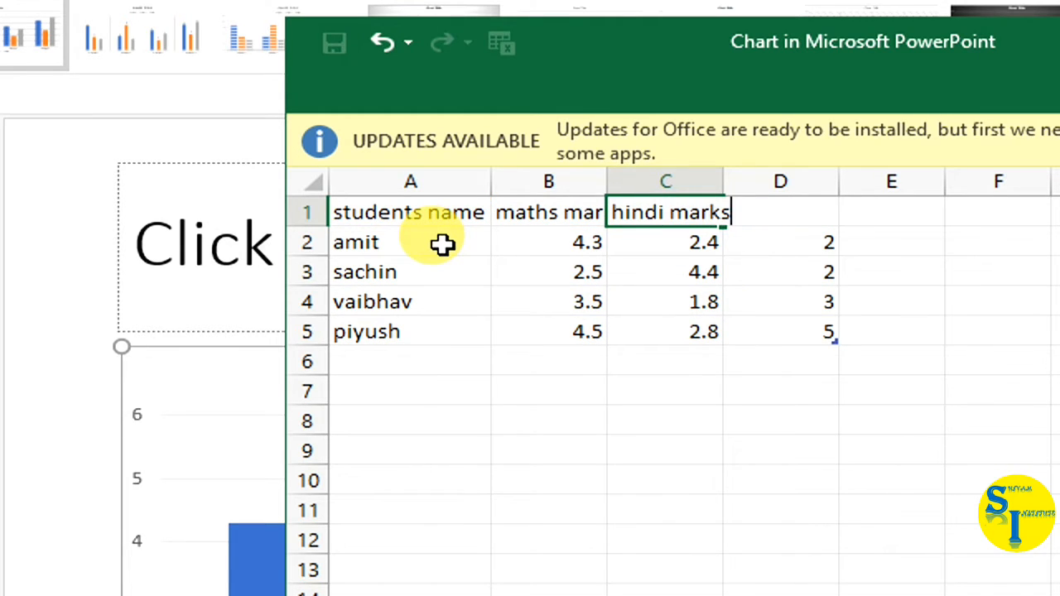
pyautogui.press('Tab')
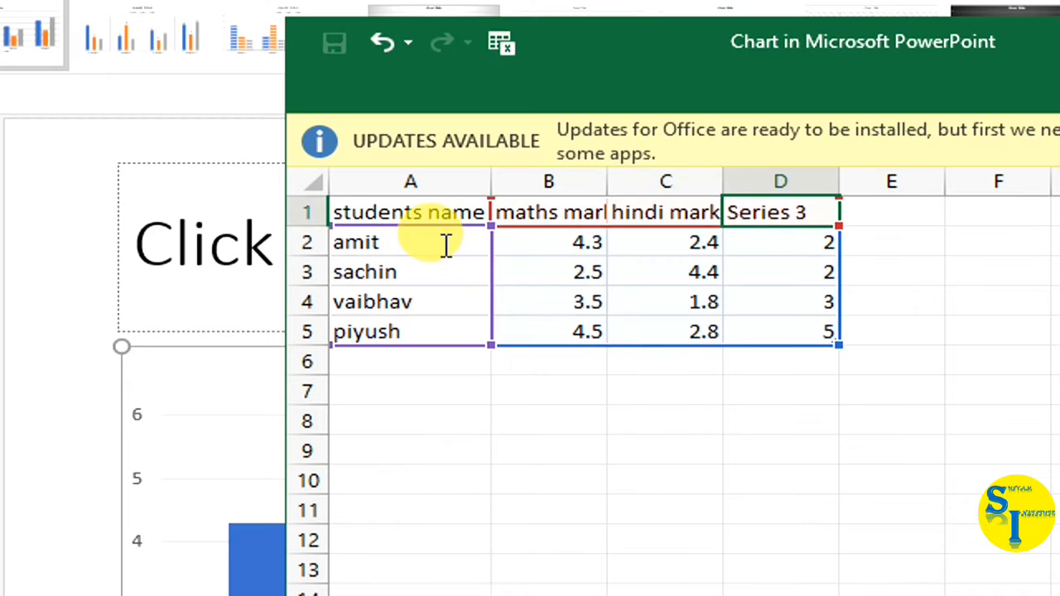
pyautogui.write('scie')
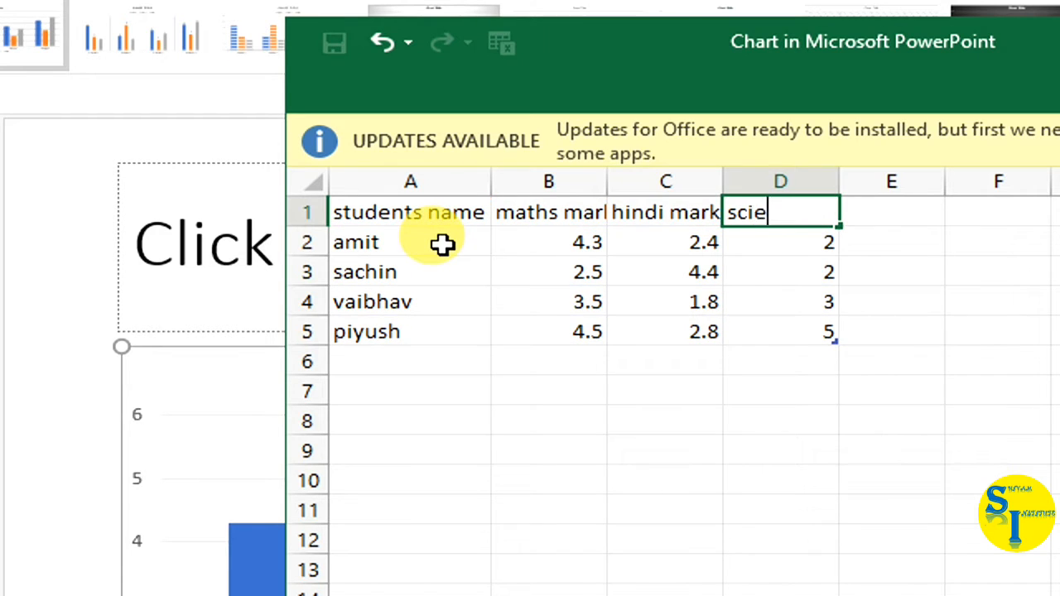
pyautogui.write('nce marks')
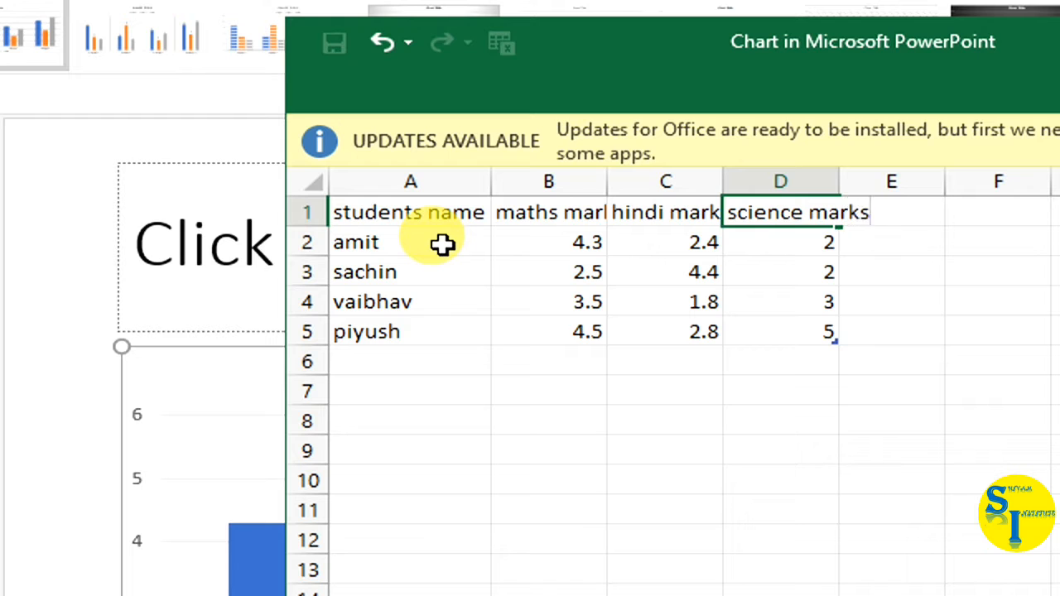
pyautogui.press('Return')
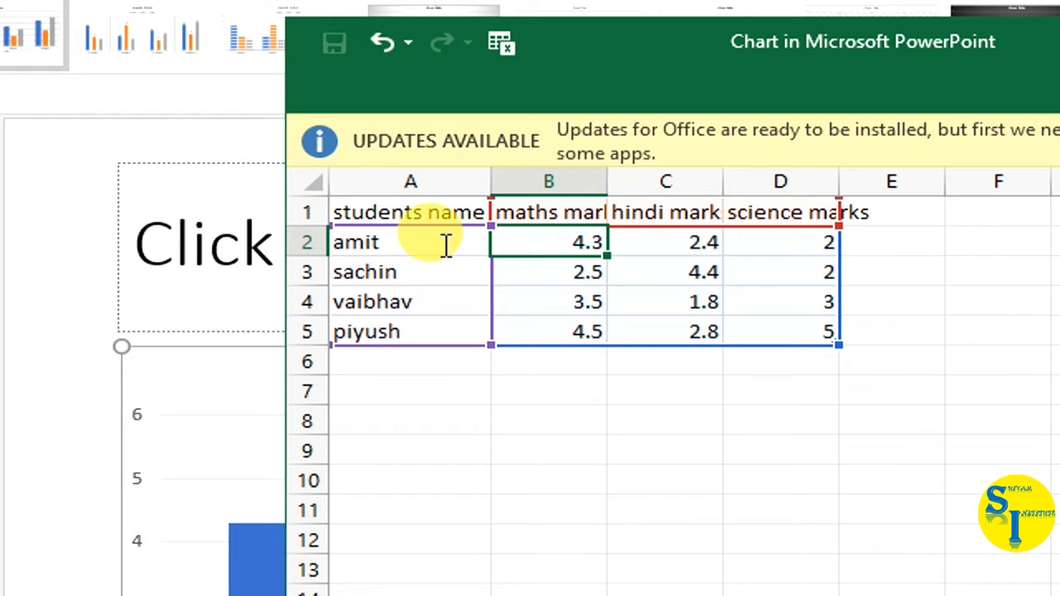
# - Review the chart's data range A1 to D5 and close the data sheet
pyautogui.click(764, 210)
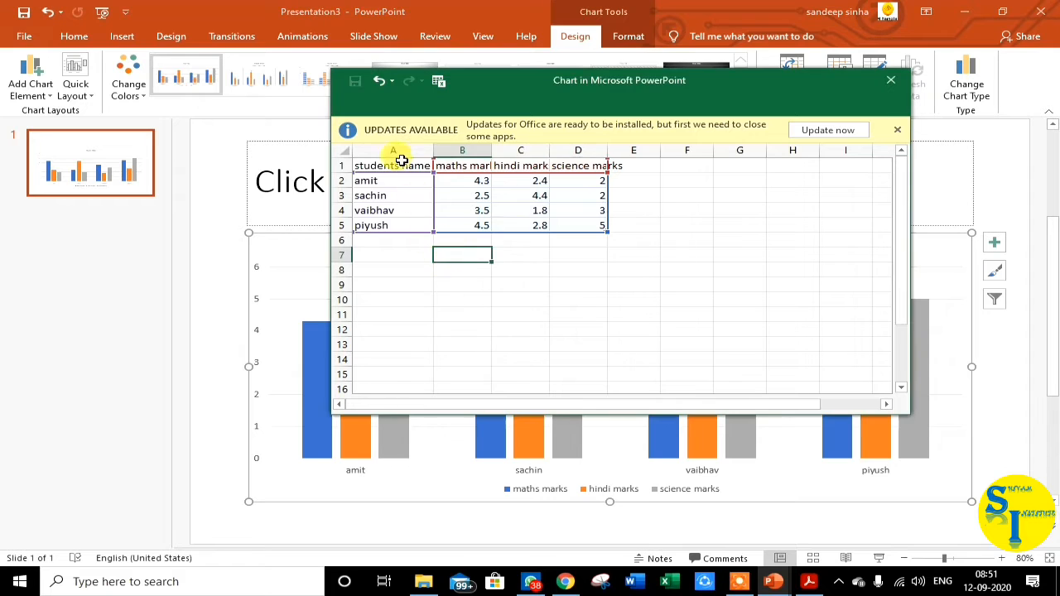
pyautogui.moveTo(386, 168); pyautogui.dragTo(389, 211)
pyautogui.moveTo(445, 230); pyautogui.dragTo(601, 224)
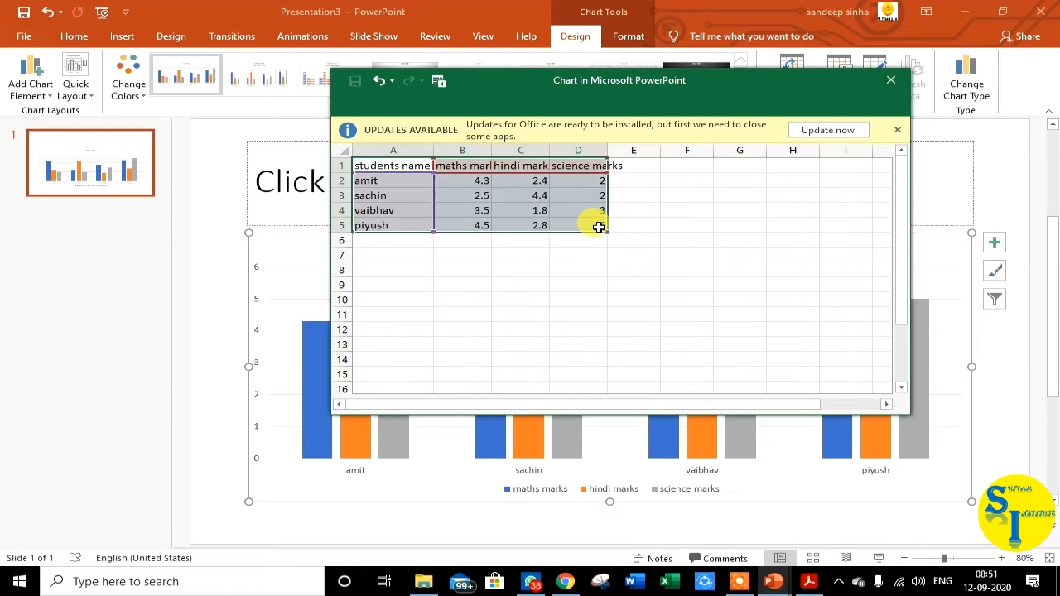
pyautogui.click(579, 299)
pyautogui.moveTo(363, 163); pyautogui.dragTo(599, 227)
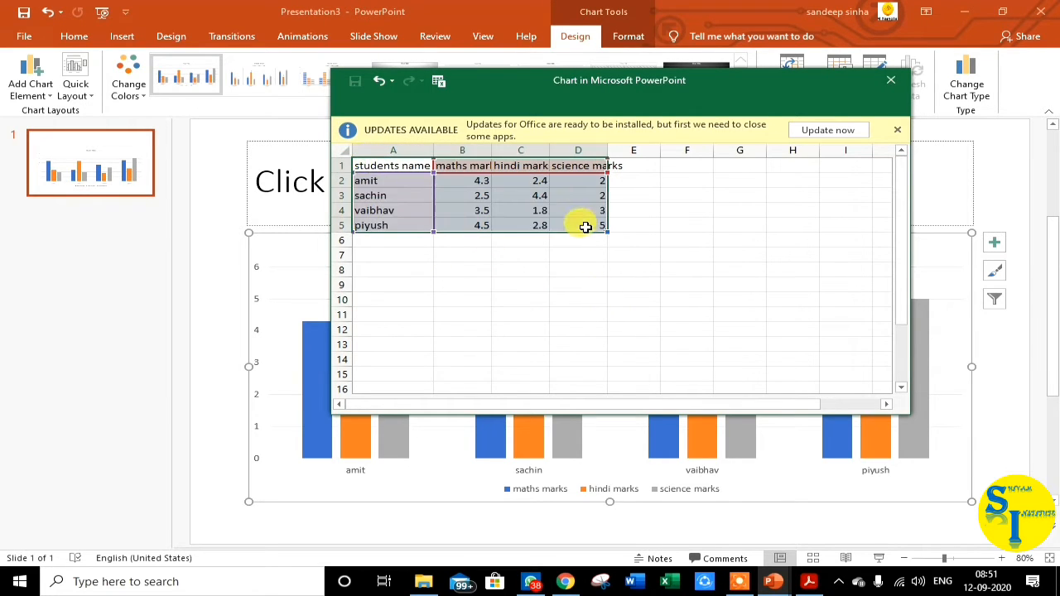
pyautogui.click(578, 314)
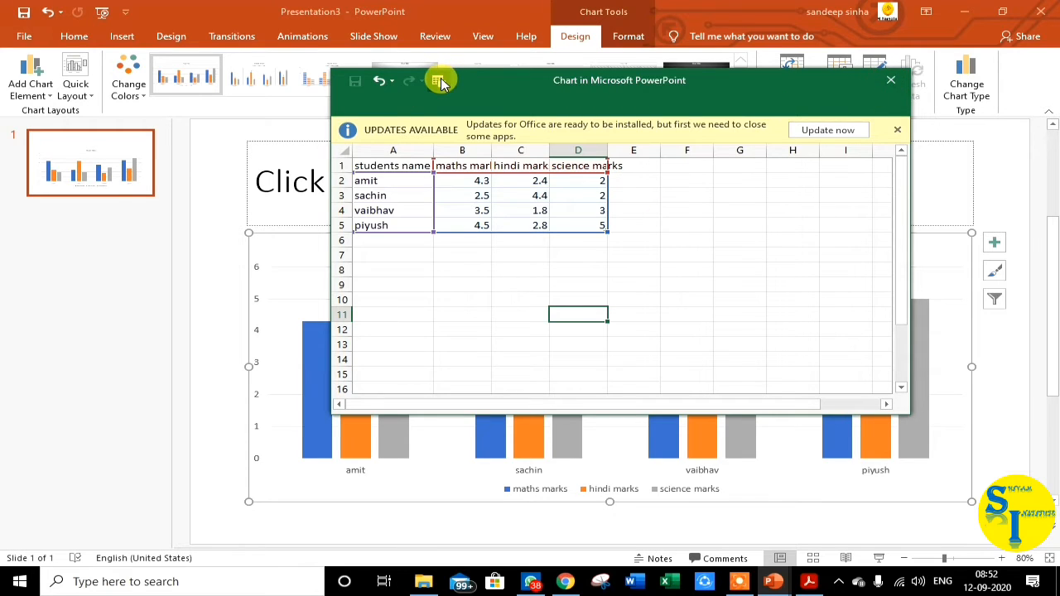
pyautogui.click(891, 79)
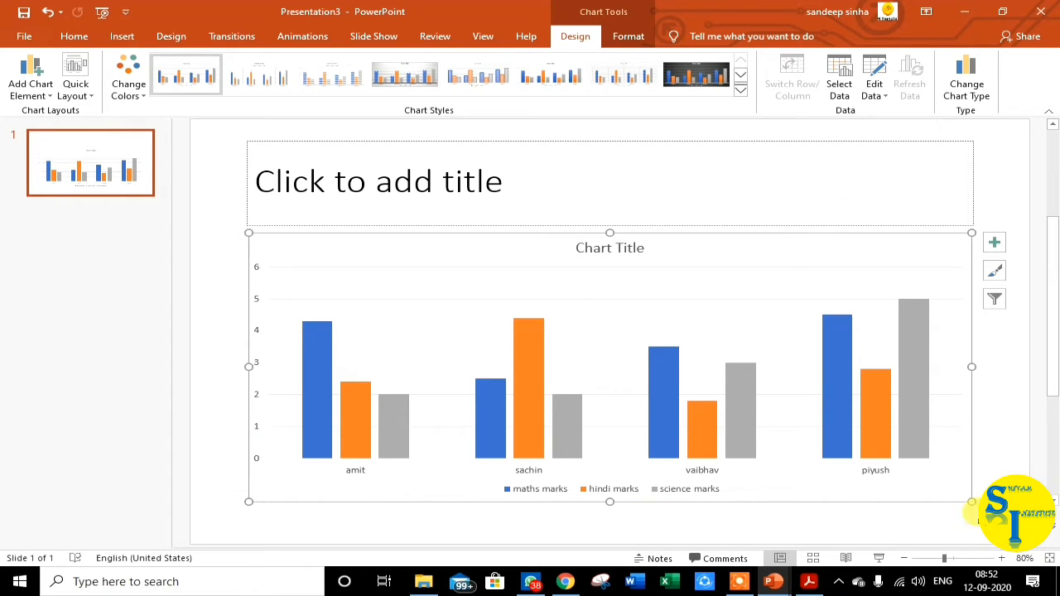
# - Check the student names on the chart's horizontal axis and open the slide's empty title placeholder for editing
pyautogui.click(355, 474)
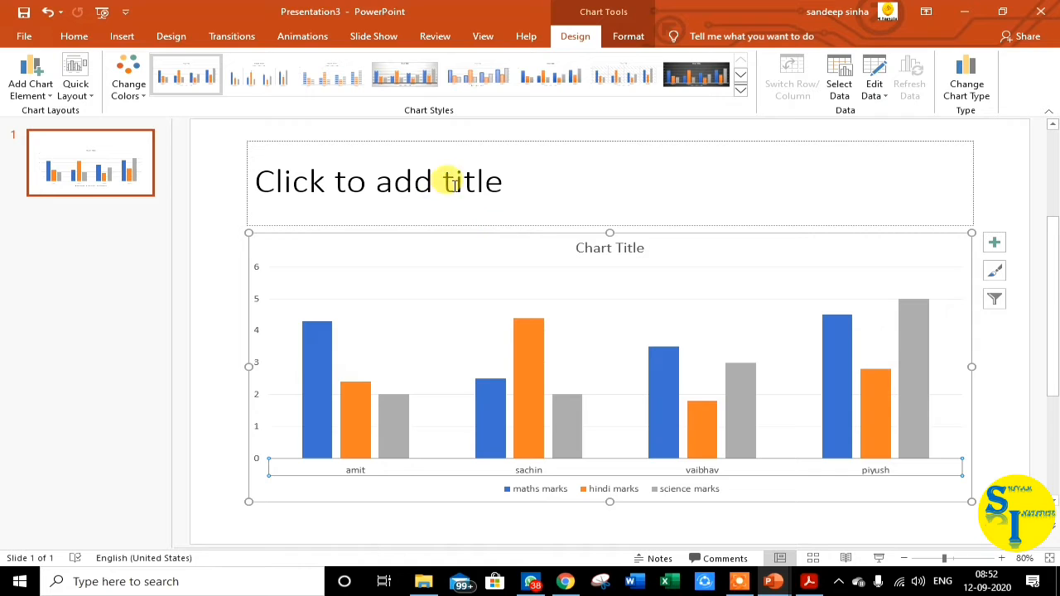
pyautogui.click(538, 179)
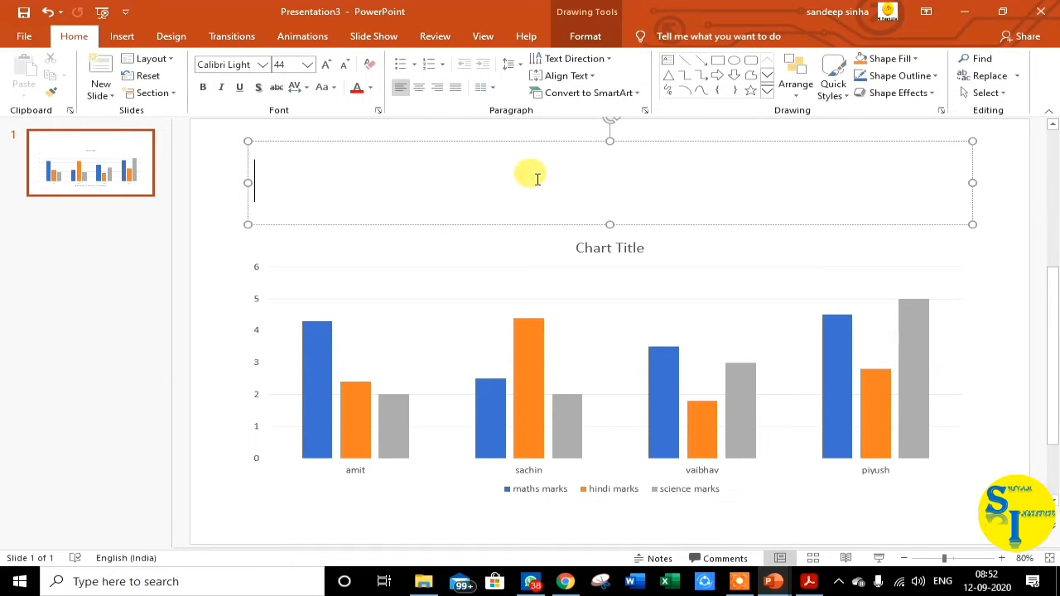